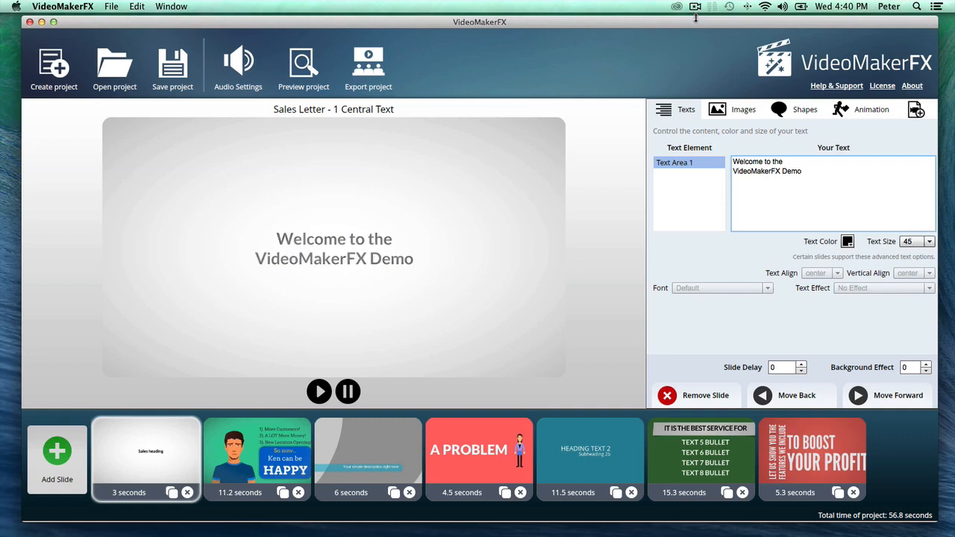
Look at the A Problem and Character Ken slides, then add the Character Anna - Slide 1 layout to the project
click(487, 434)
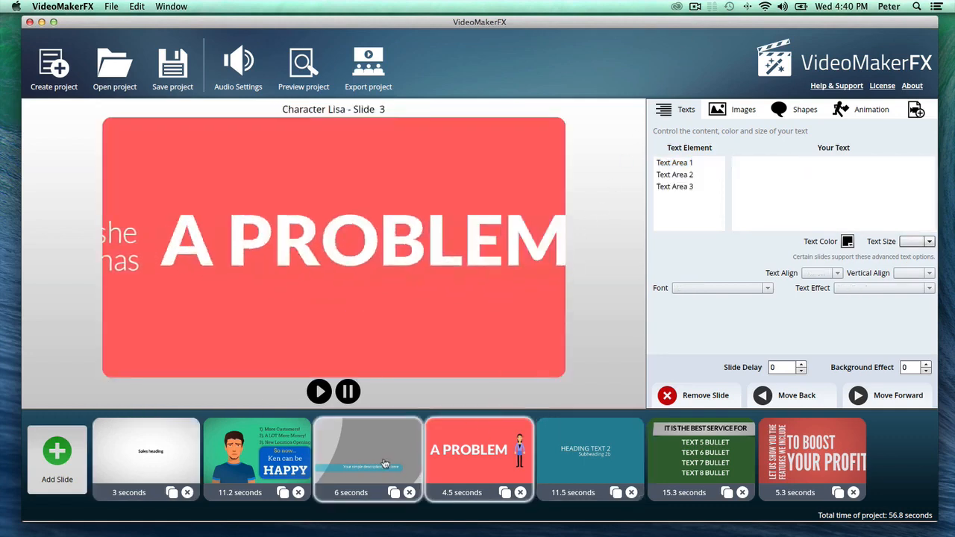
click(258, 454)
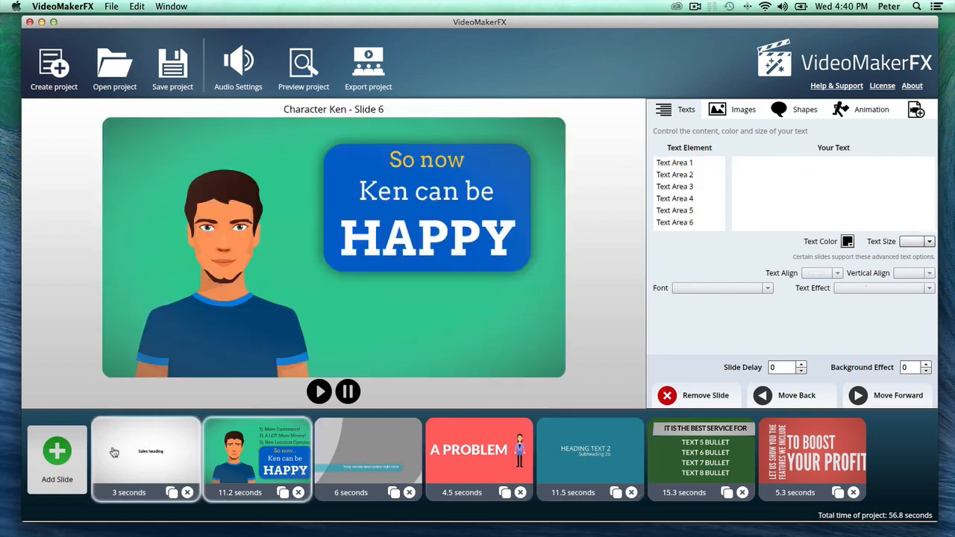
click(56, 452)
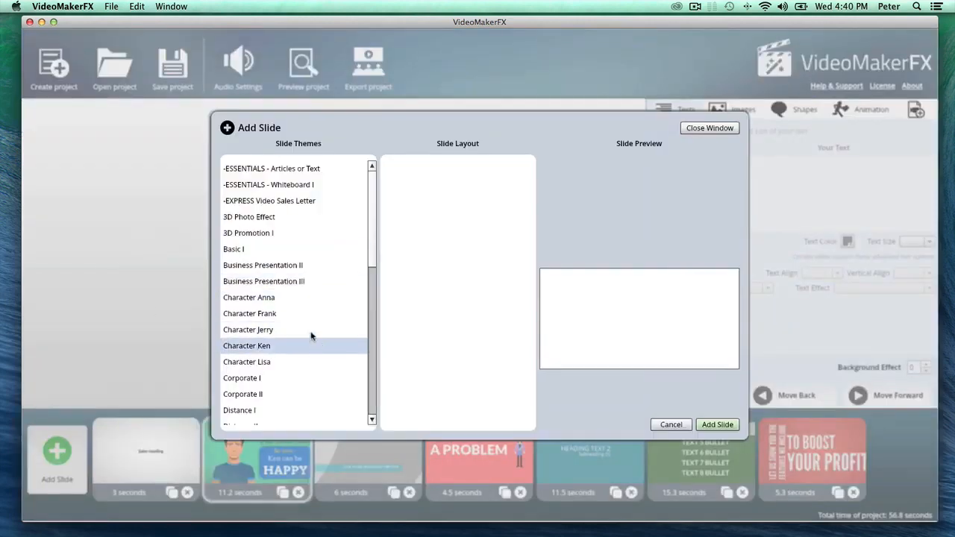
click(273, 298)
click(448, 169)
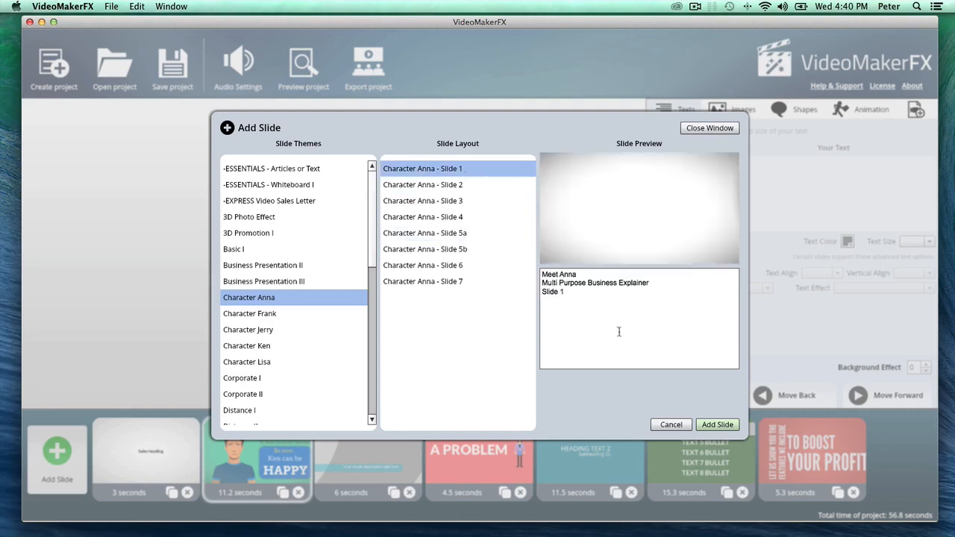
click(717, 424)
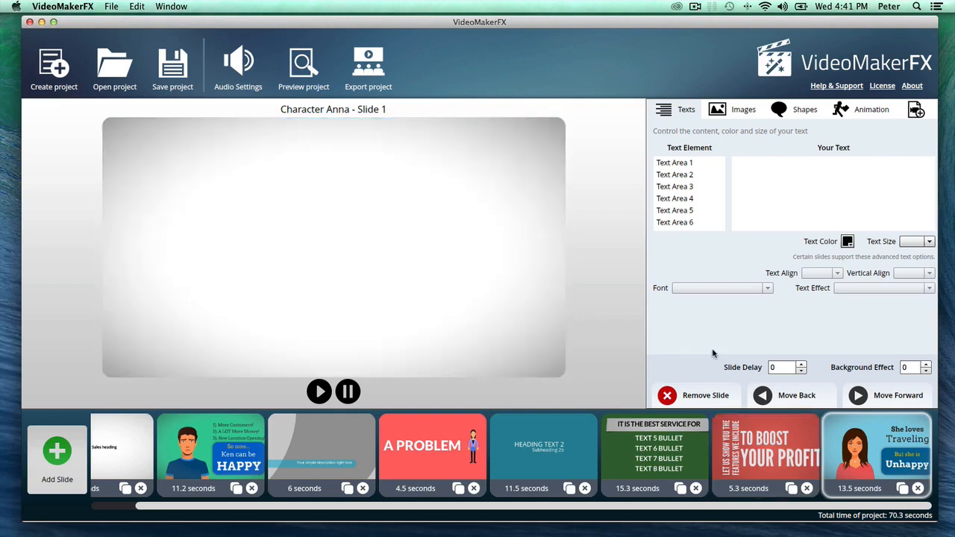
Give the opening slide's title text the Crisp Shadow effect, the Bebas Neue font and text size 65
click(95, 446)
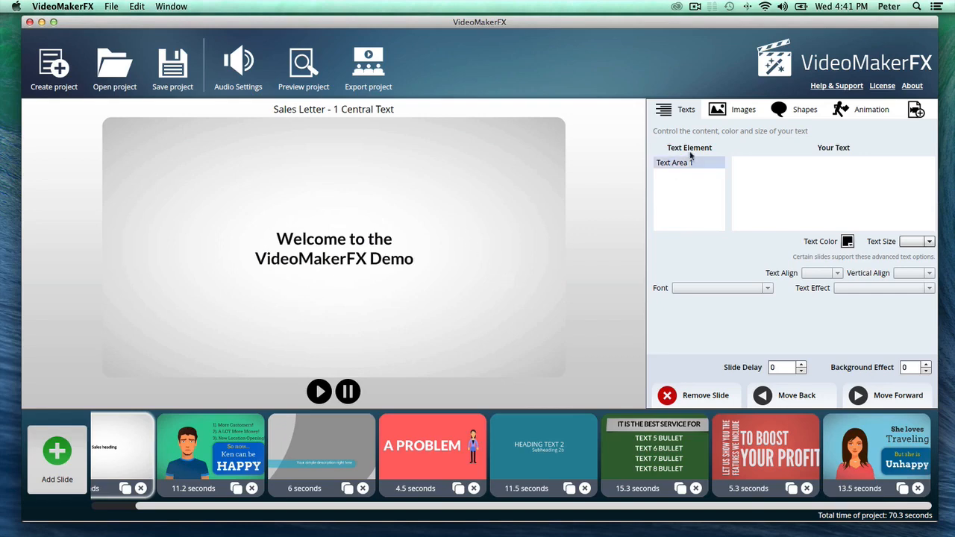
click(697, 163)
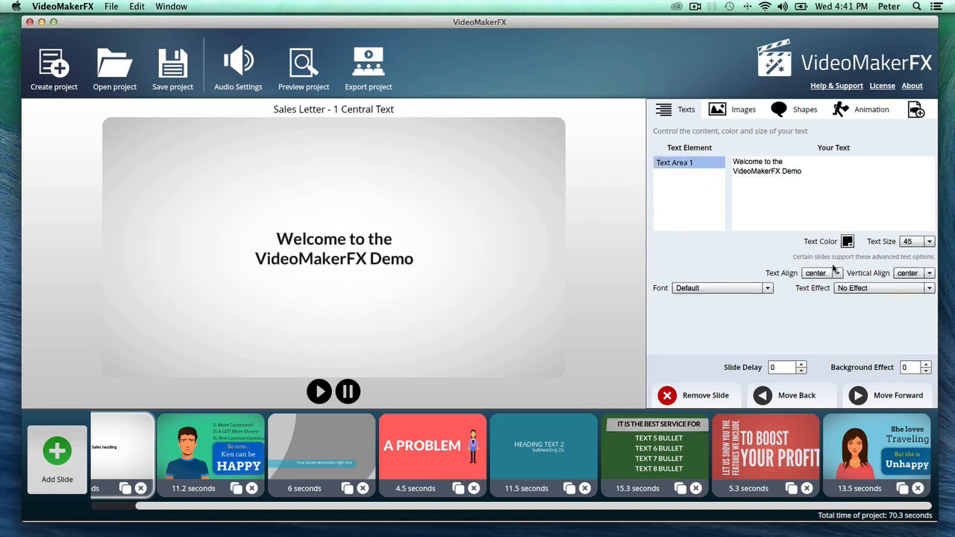
click(879, 288)
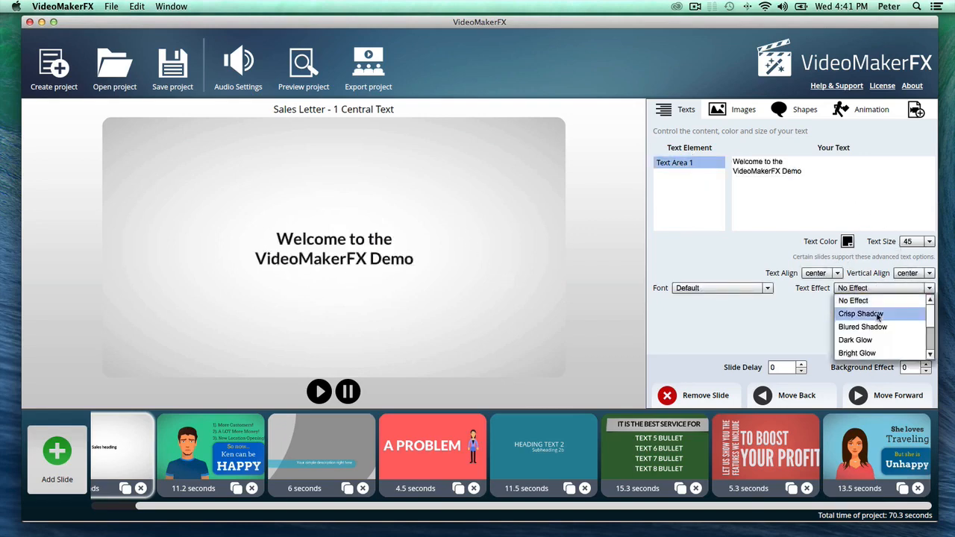
click(869, 314)
click(762, 291)
click(736, 339)
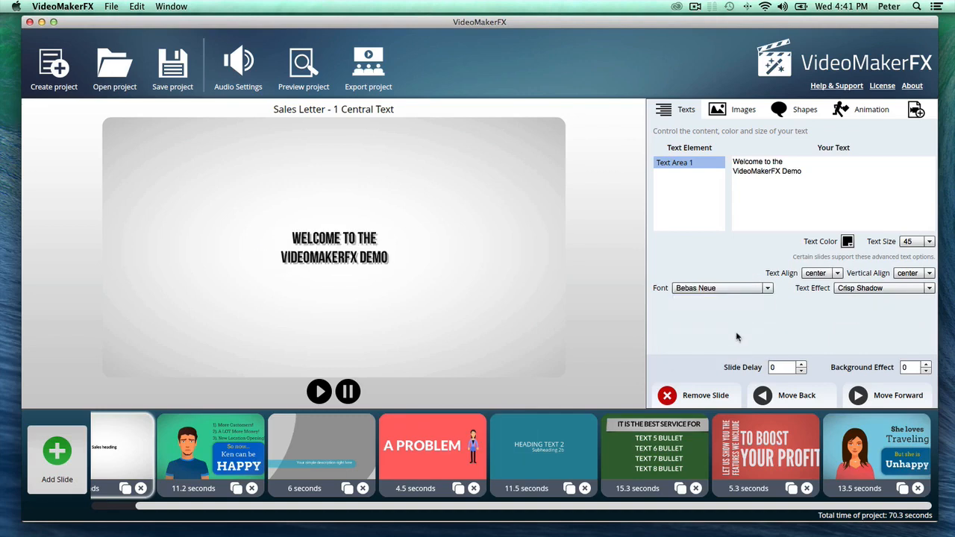
click(928, 242)
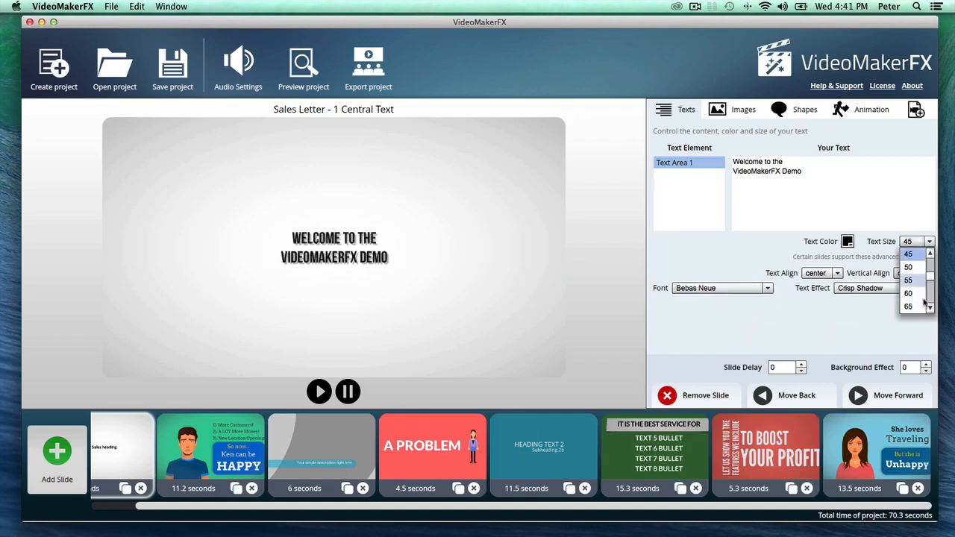
click(900, 290)
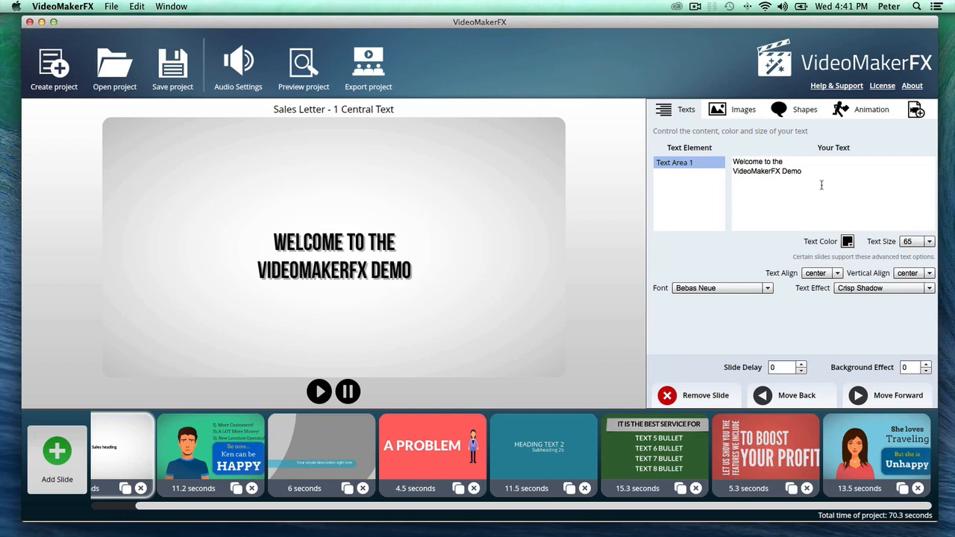
Try yellow (FFCC00) and red (FF0000) as the color of the opening slide's title text
click(847, 241)
click(839, 313)
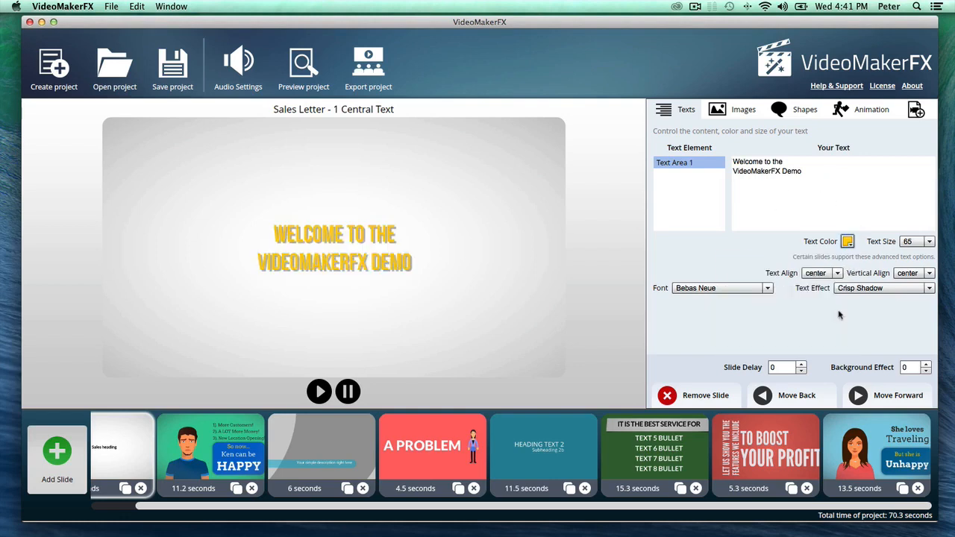
click(847, 240)
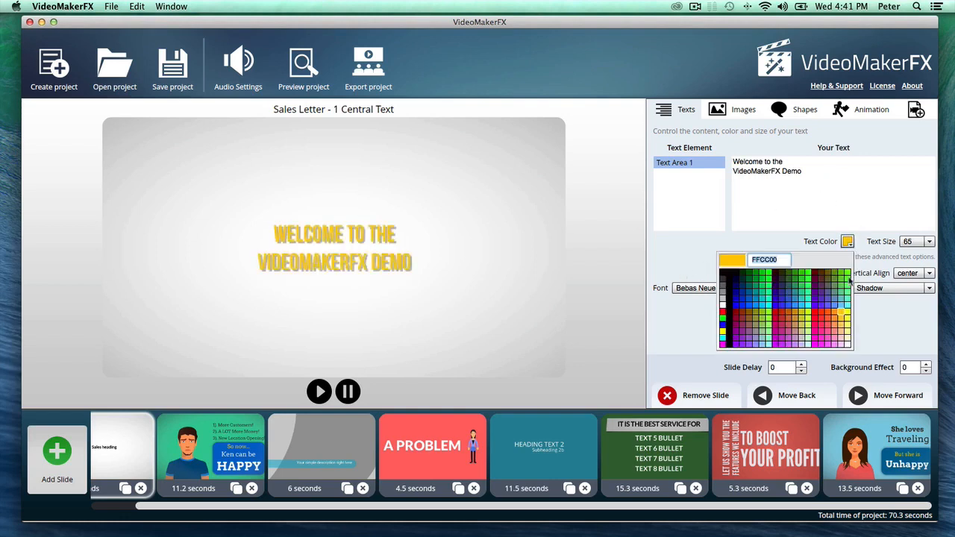
click(816, 312)
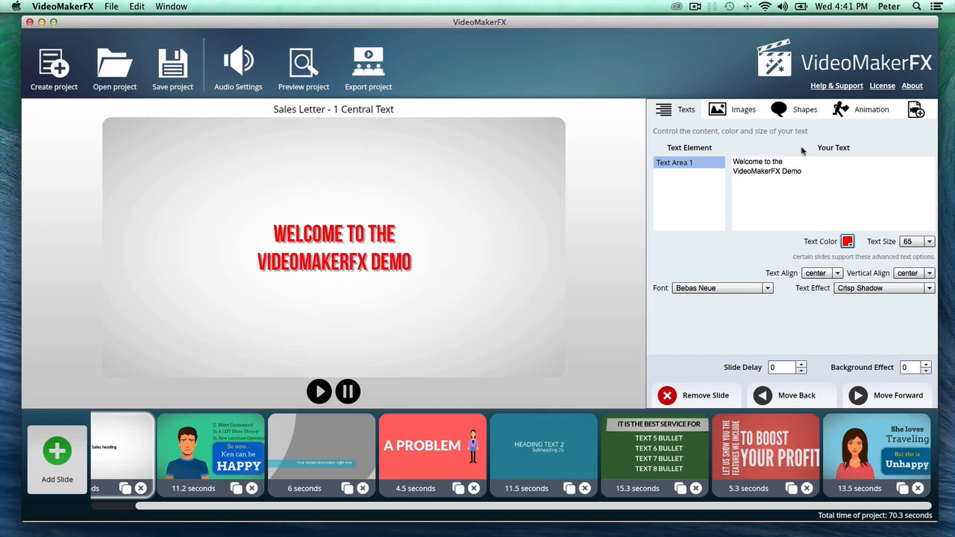
Try light red and blue (0099CC) as the Shape BG color of the opening slide
click(795, 114)
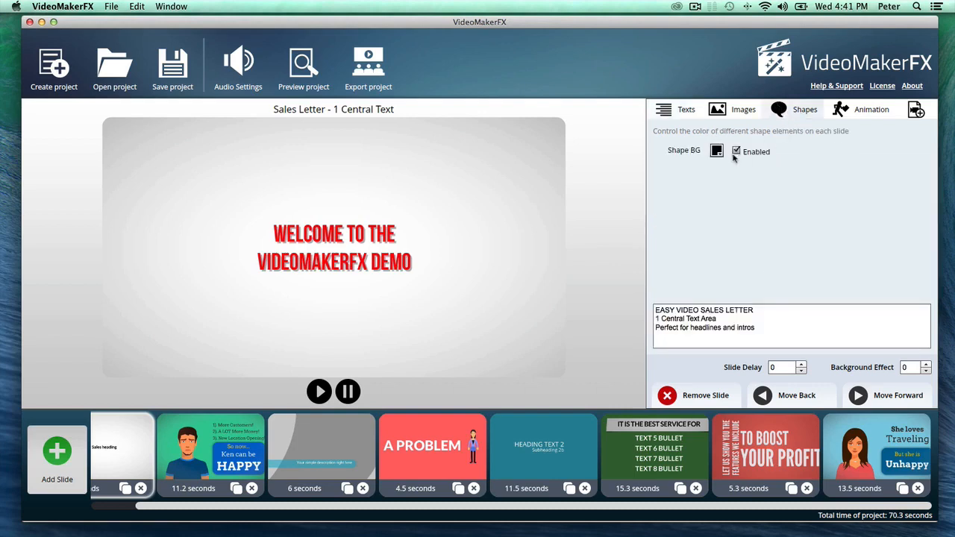
click(717, 151)
click(823, 237)
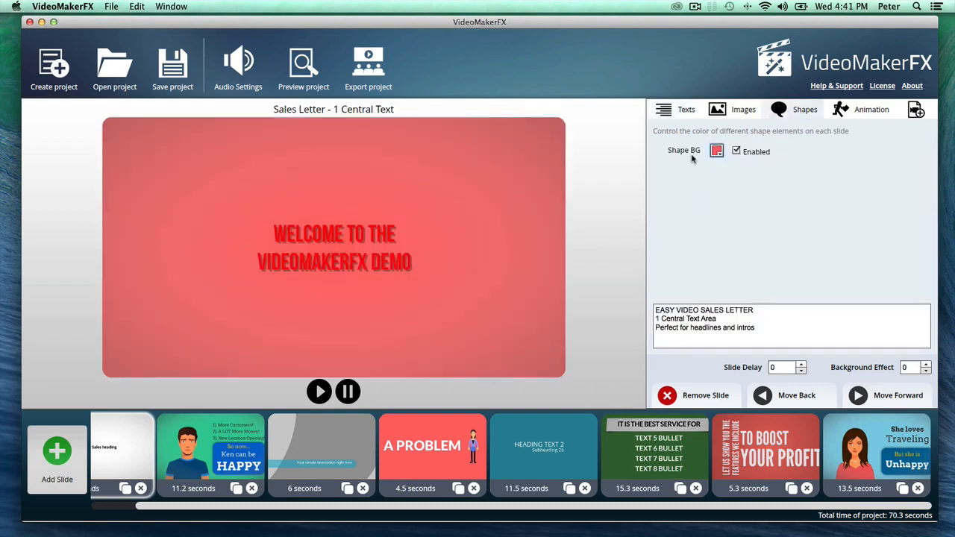
click(717, 150)
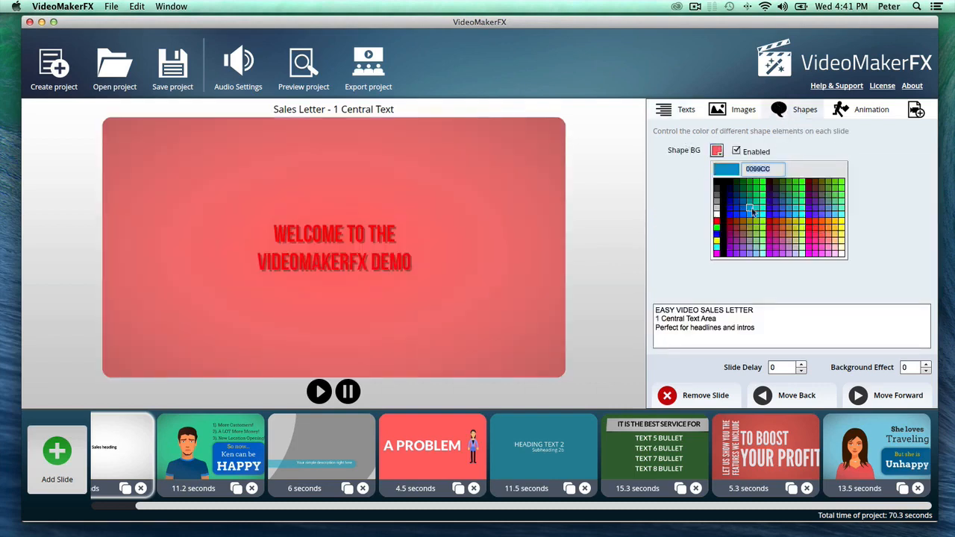
click(751, 211)
Step through the background effects of the opening slide and set Background Effect to 7
click(927, 364)
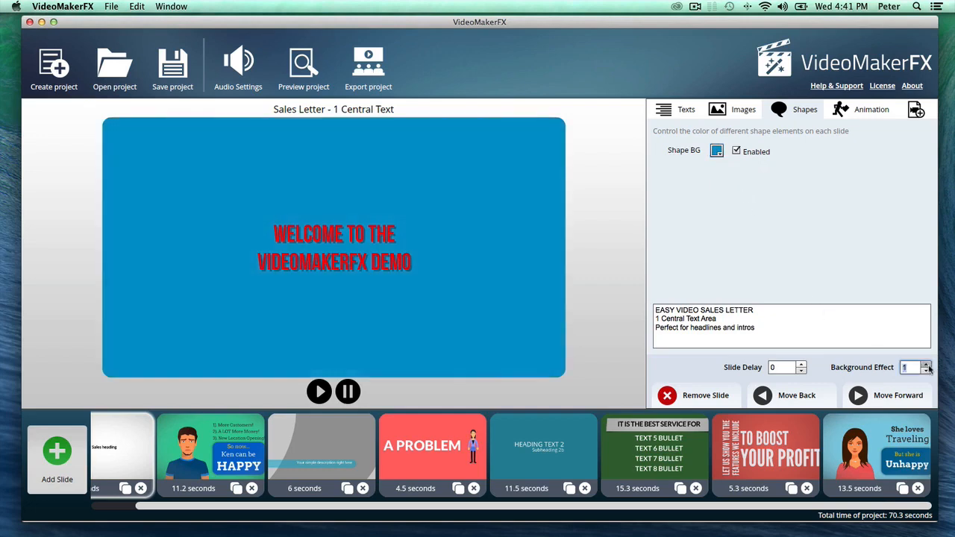
click(927, 365)
click(928, 365)
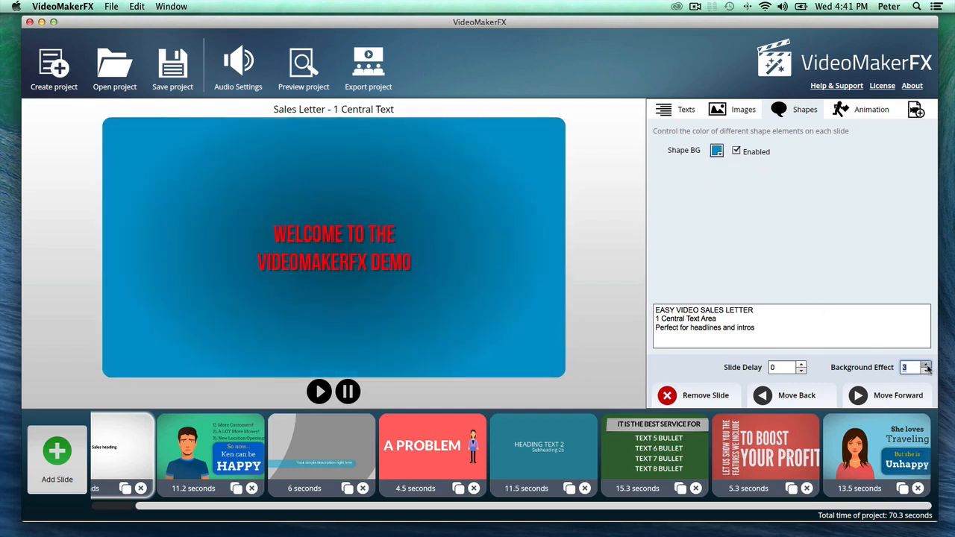
click(927, 365)
click(928, 365)
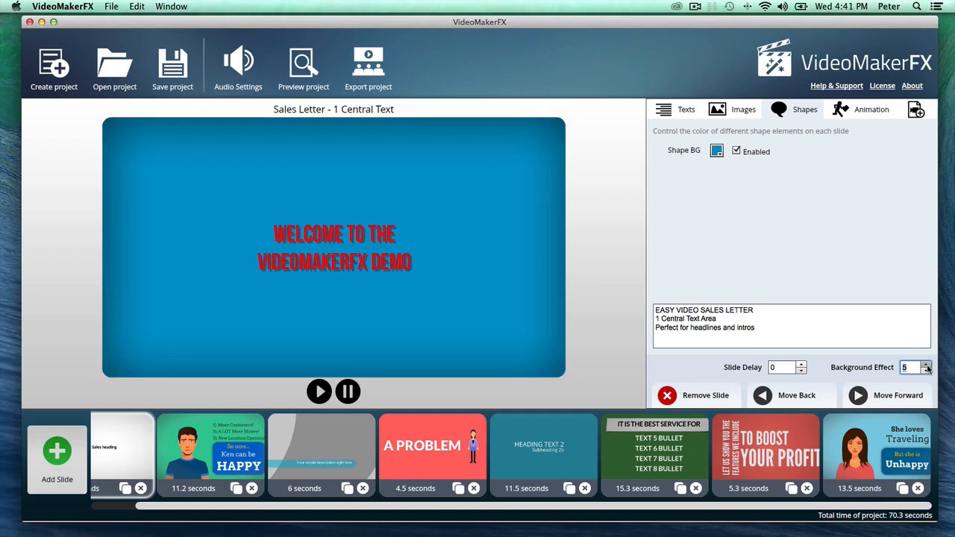
click(927, 365)
click(927, 365)
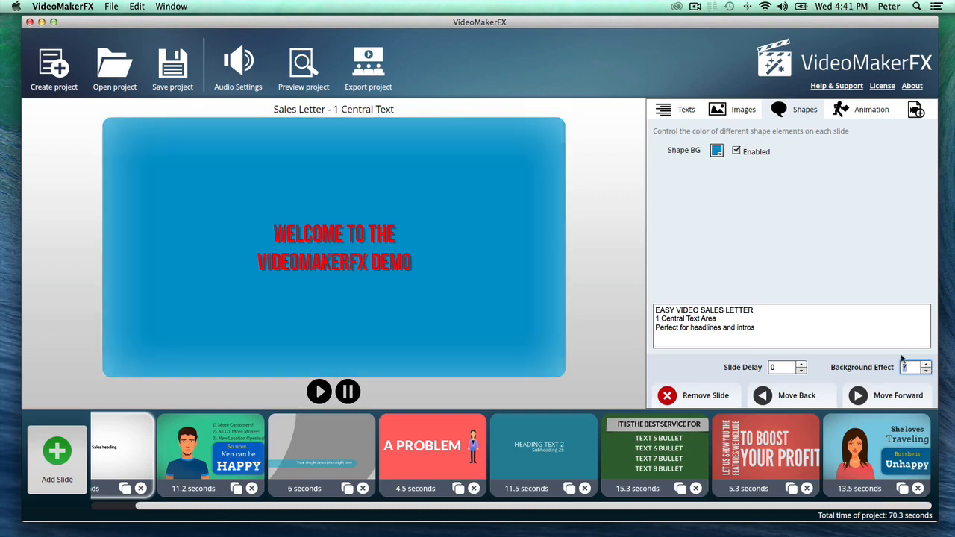
Try pink (FF6699) for the opening slide's Shape BG, and settle on a muted red
click(715, 152)
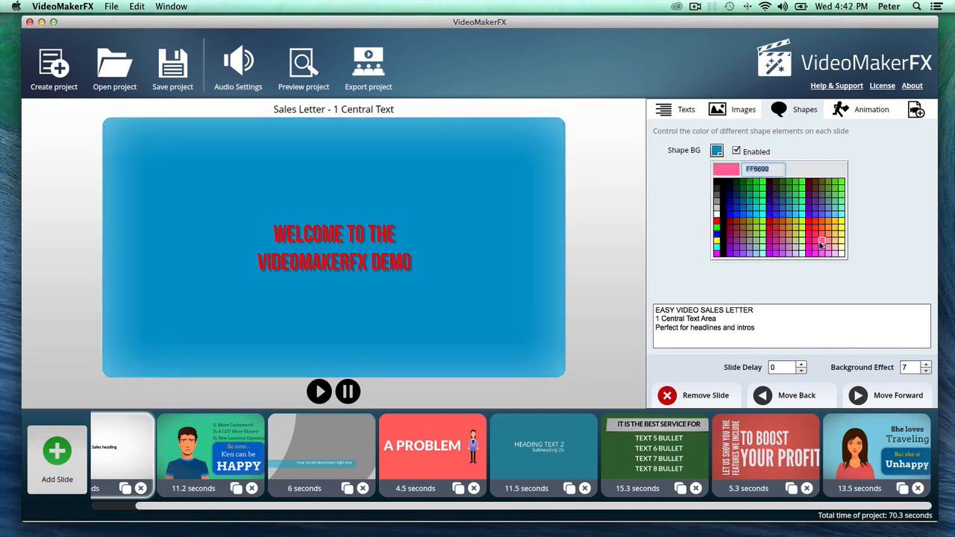
click(820, 246)
click(716, 152)
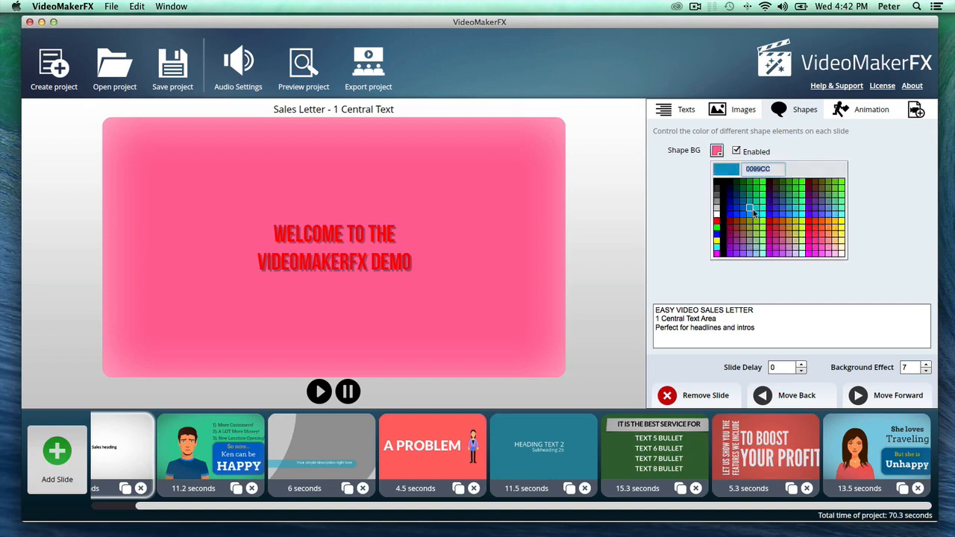
click(782, 237)
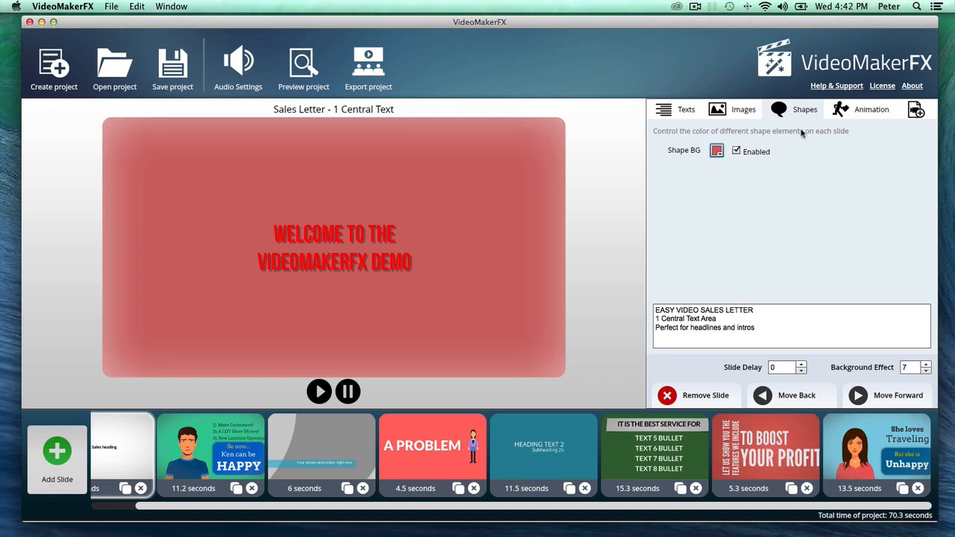
Step through the opening slide's animations and set Animation 1 to 5, the floating light circles
click(841, 110)
click(737, 147)
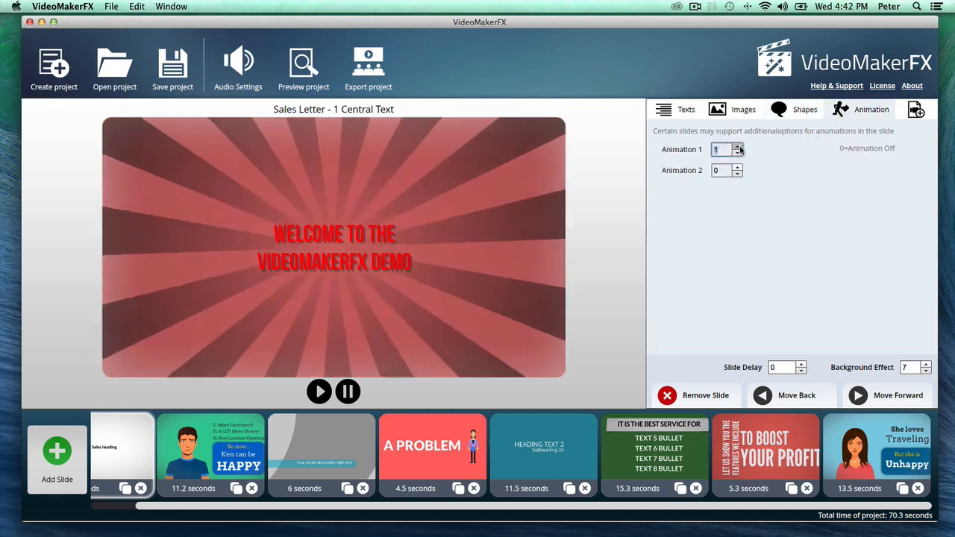
click(737, 147)
click(737, 147)
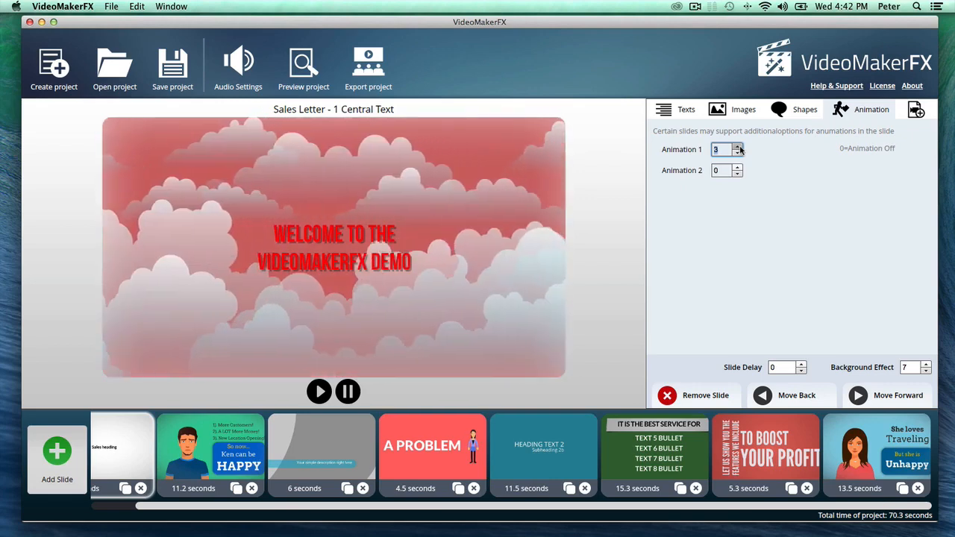
click(737, 147)
click(737, 147)
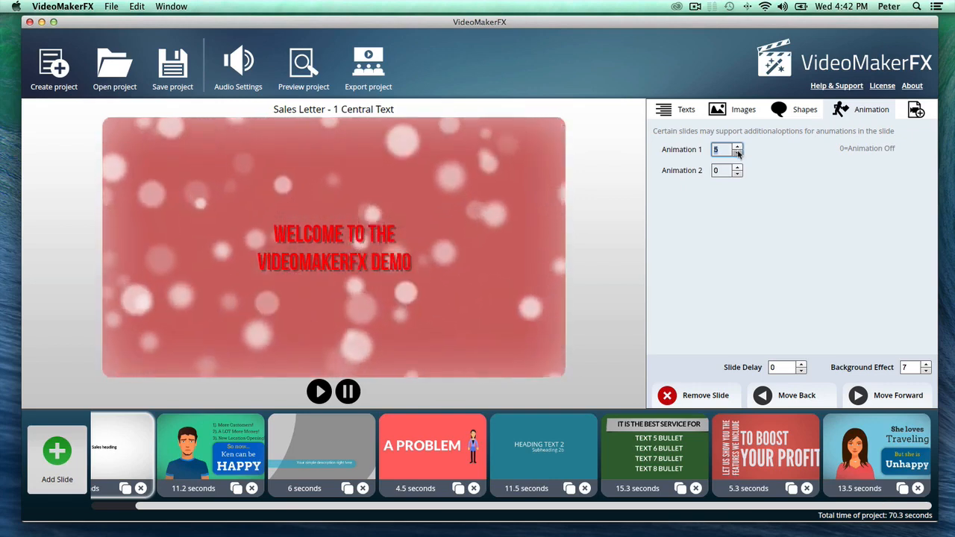
Set the text color of the opening slide's title to white
click(687, 112)
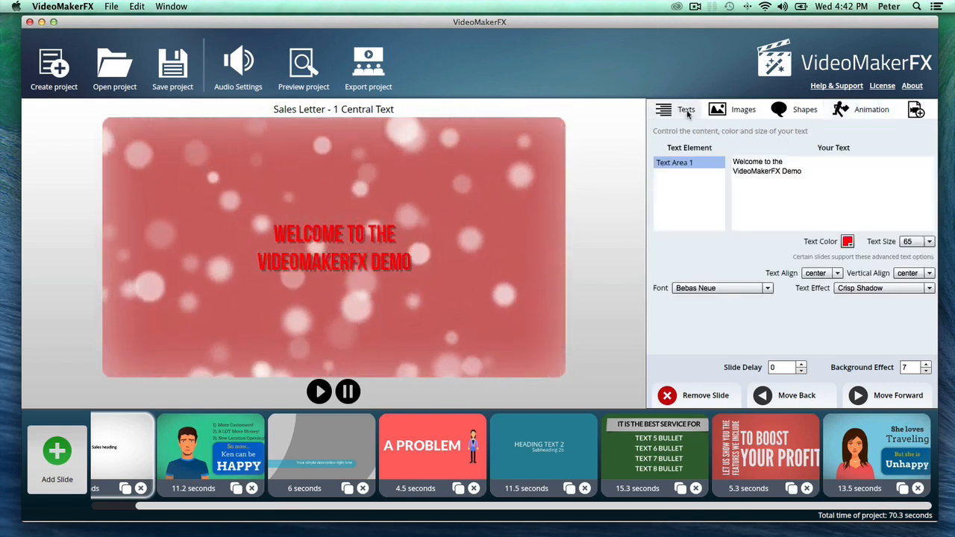
click(847, 241)
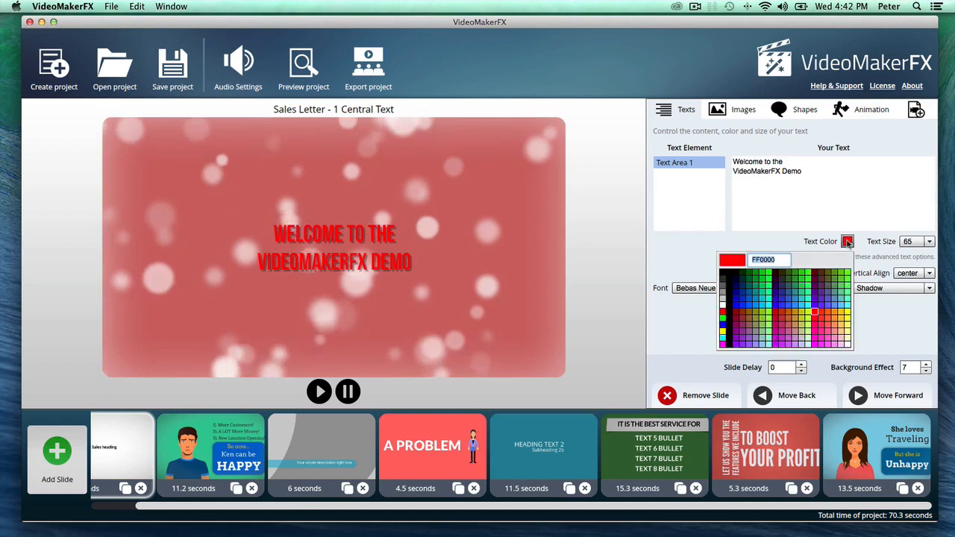
click(726, 307)
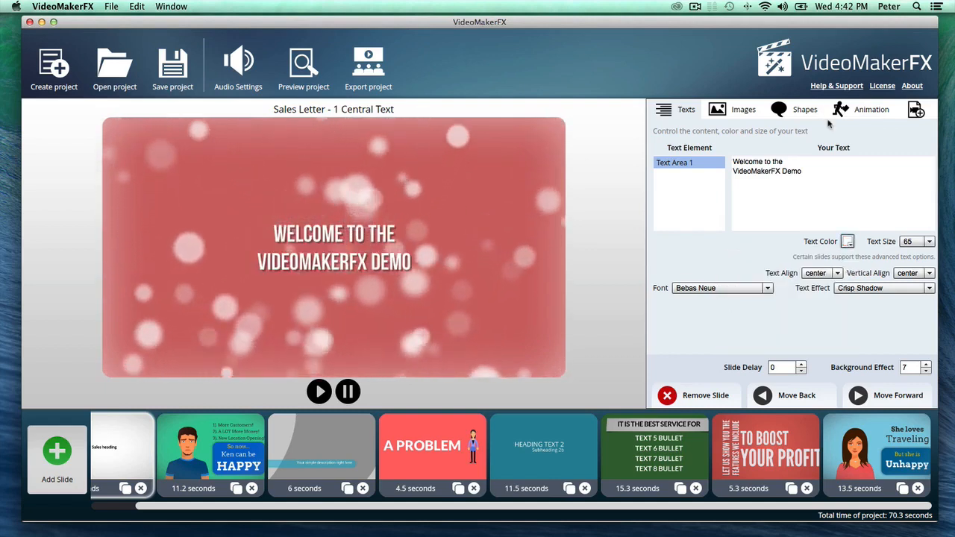
Try Animation 1 options 1 to 3 on the Character Ken - Slide 6 slide
click(209, 457)
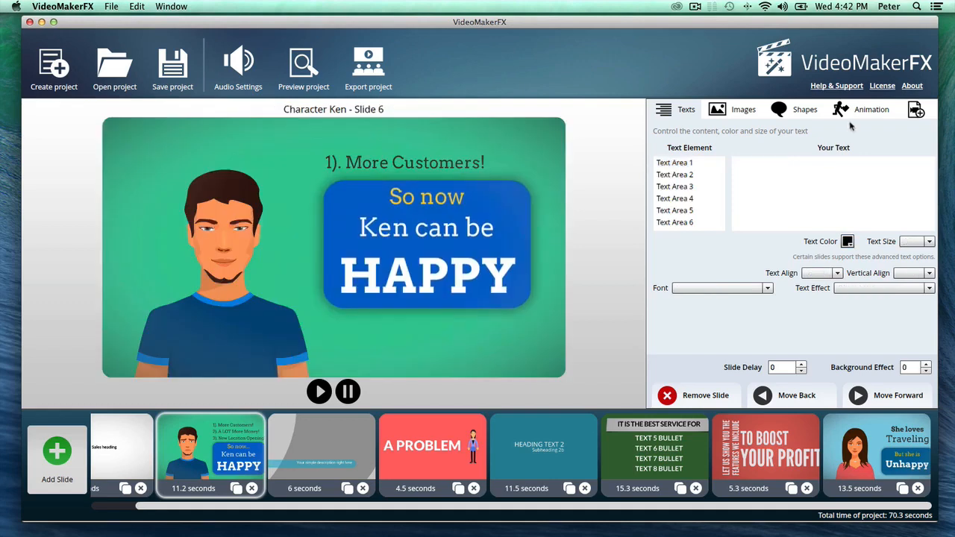
click(854, 112)
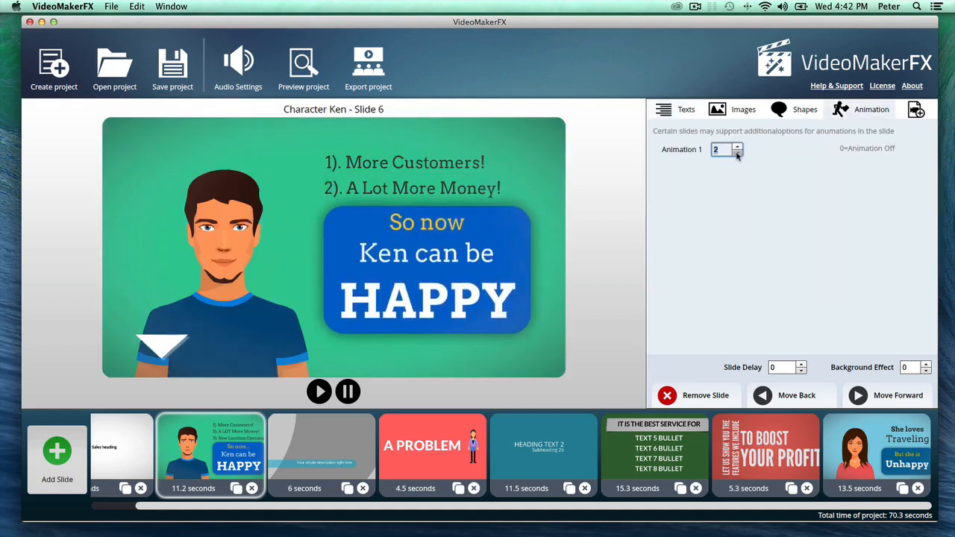
click(737, 148)
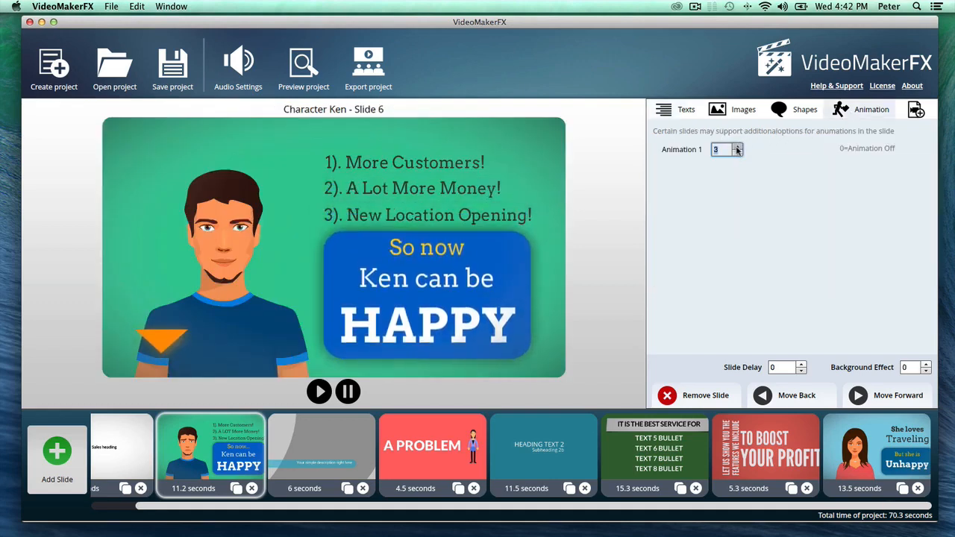
click(737, 154)
click(737, 153)
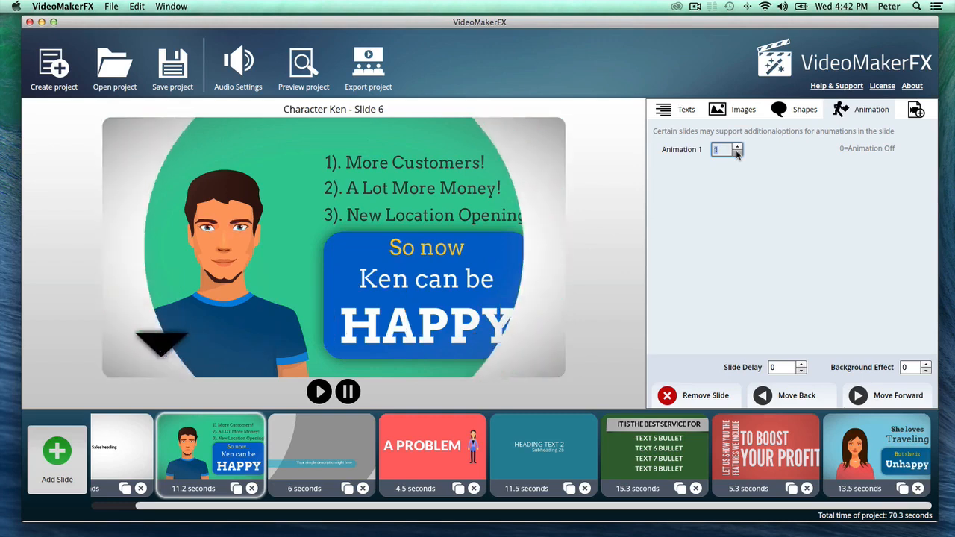
click(737, 154)
Try Animation 1 option 1 on the Character Lisa - Slide 3 slide and turn the animation off again
click(343, 459)
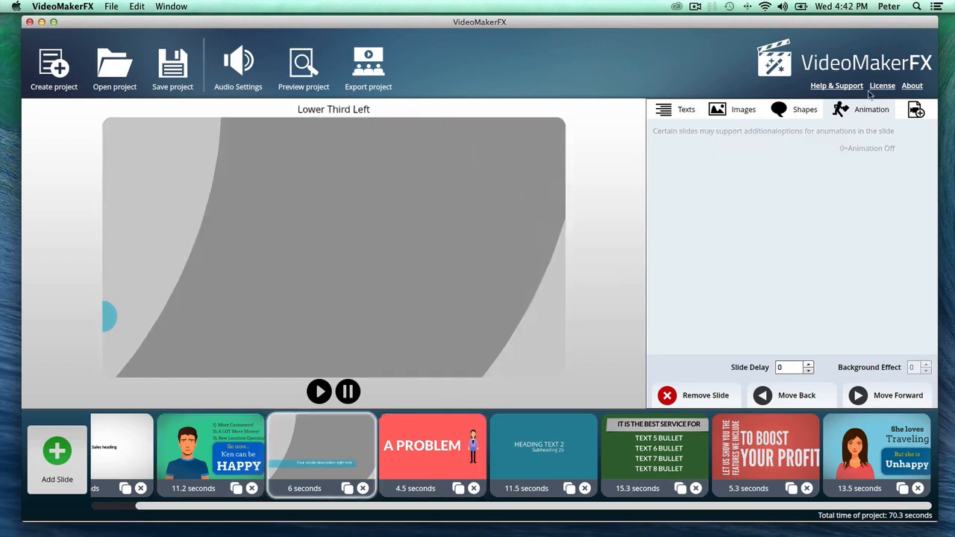
click(415, 445)
click(737, 147)
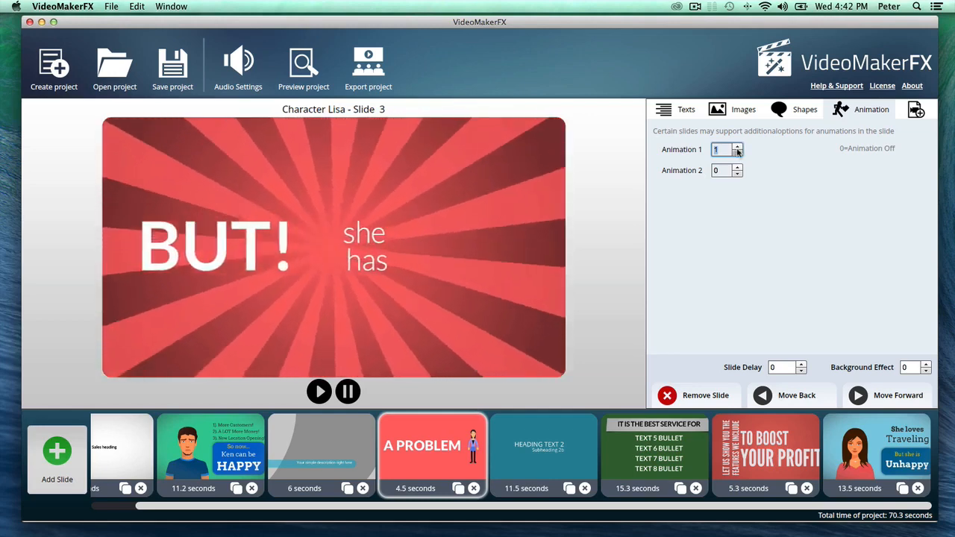
click(737, 153)
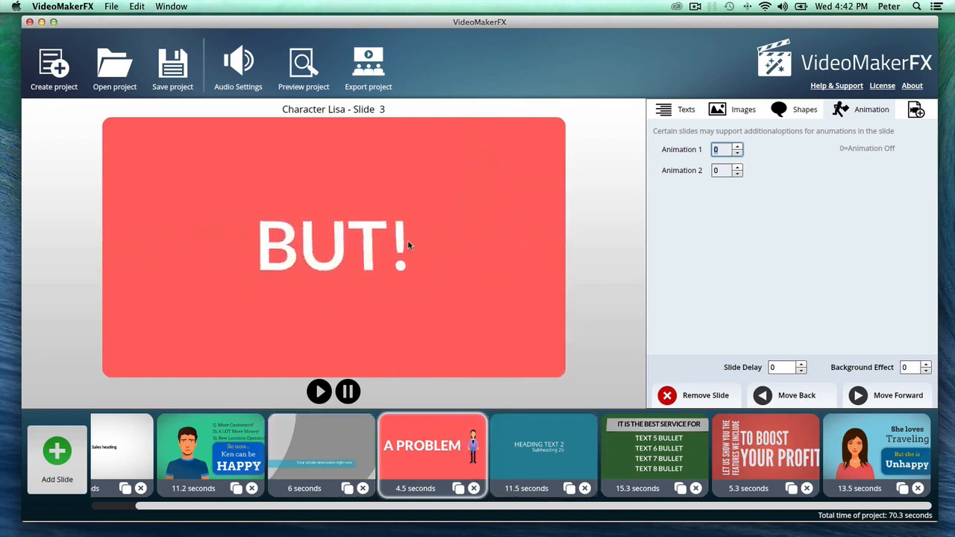
View the Slide 04, Features Description and Kinetic Promotion II - Text1 slides one after another
click(546, 467)
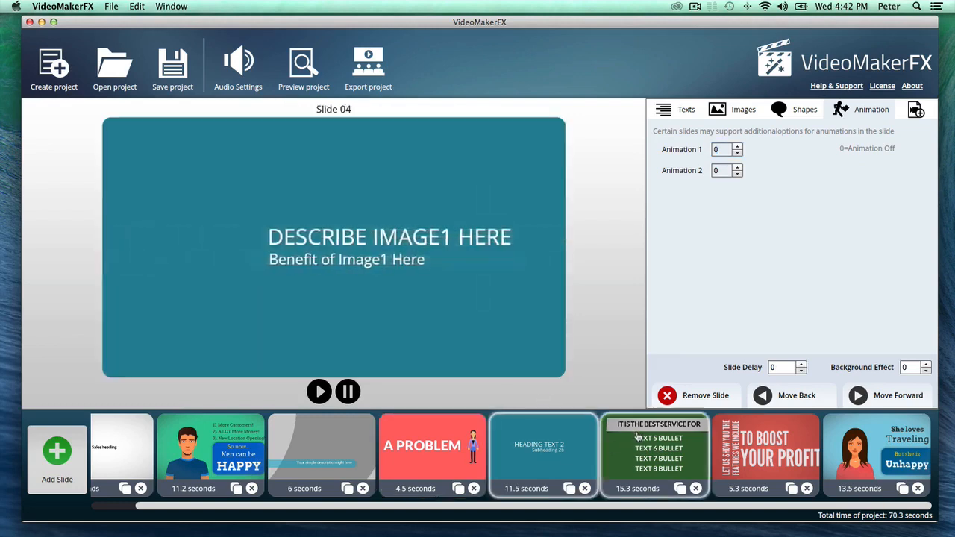
click(638, 437)
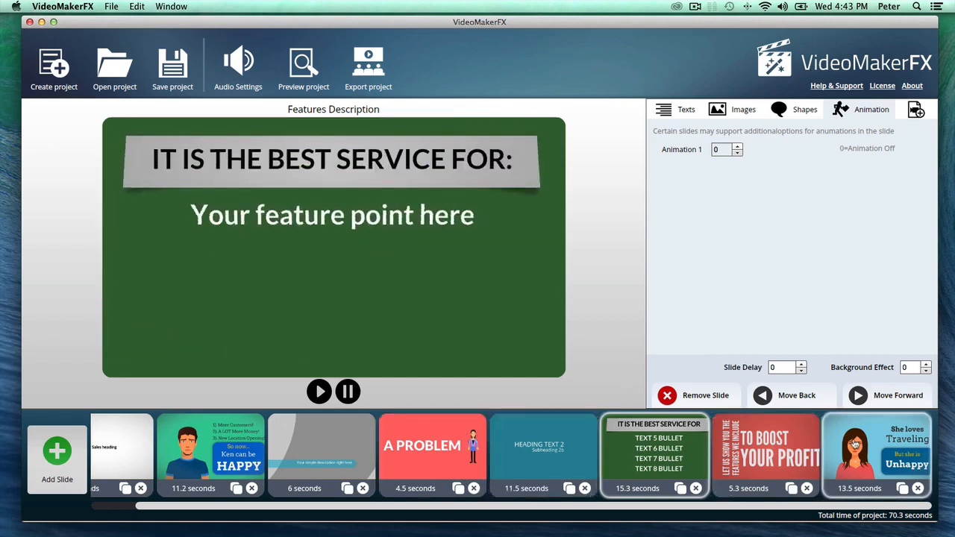
click(855, 445)
click(774, 444)
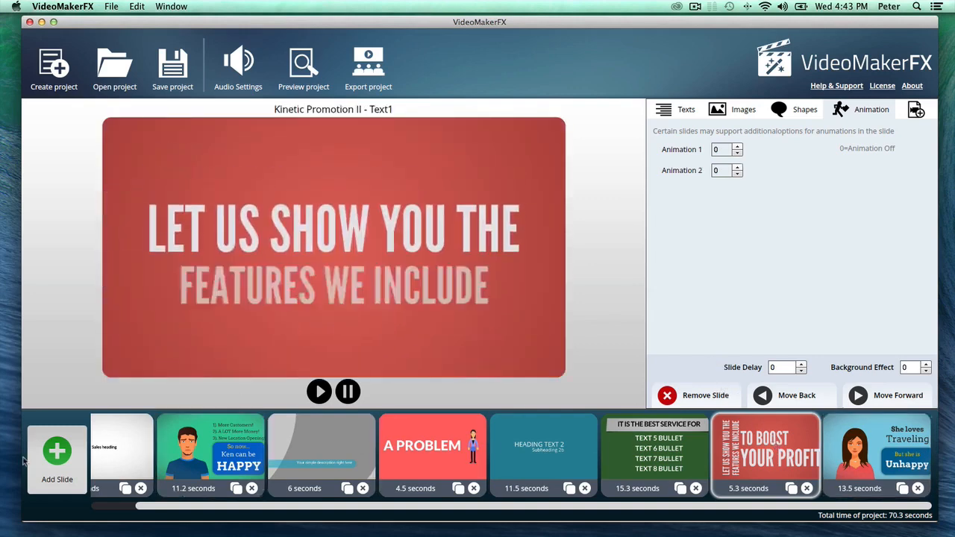
Add a Whiteboard - Hand Place Image slide from the -ESSENTIALS - Whiteboard I theme to the project
click(45, 457)
click(244, 187)
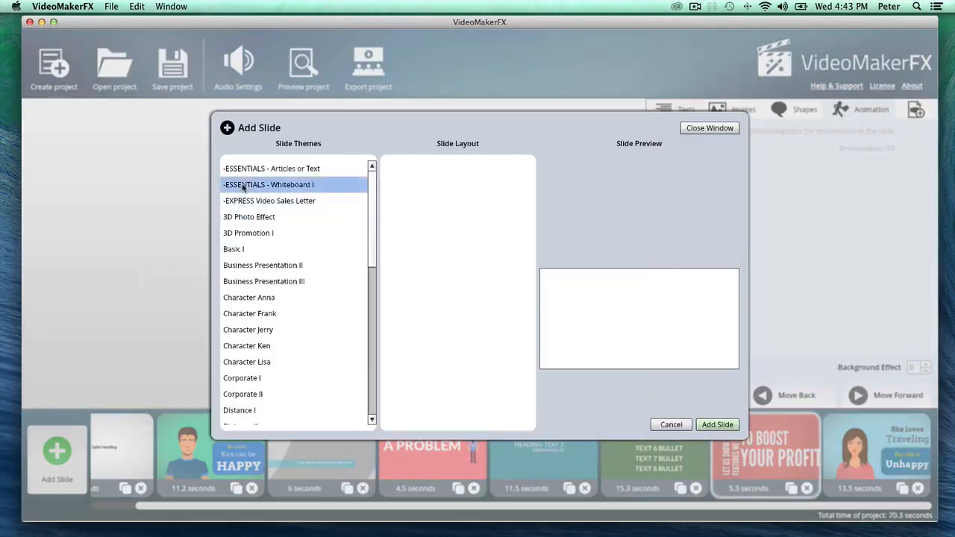
click(471, 185)
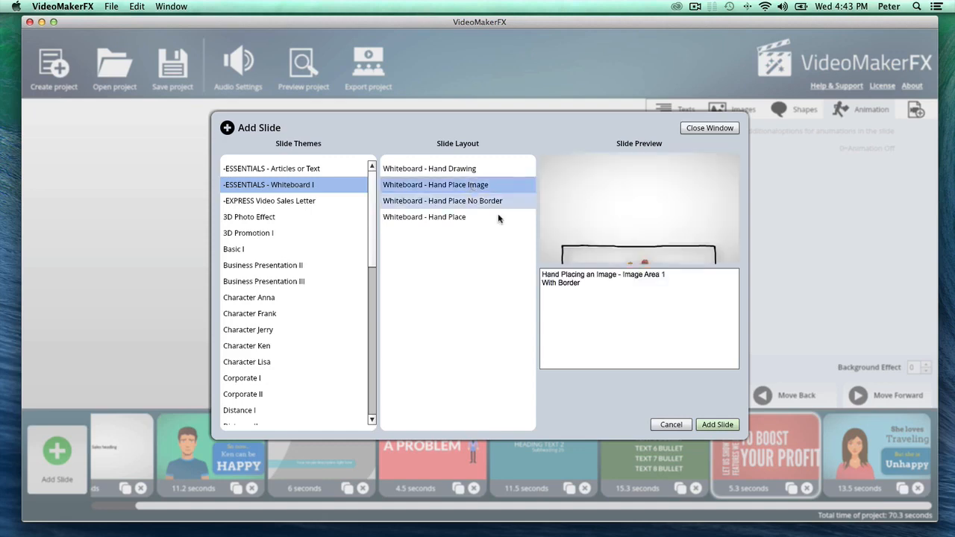
click(717, 425)
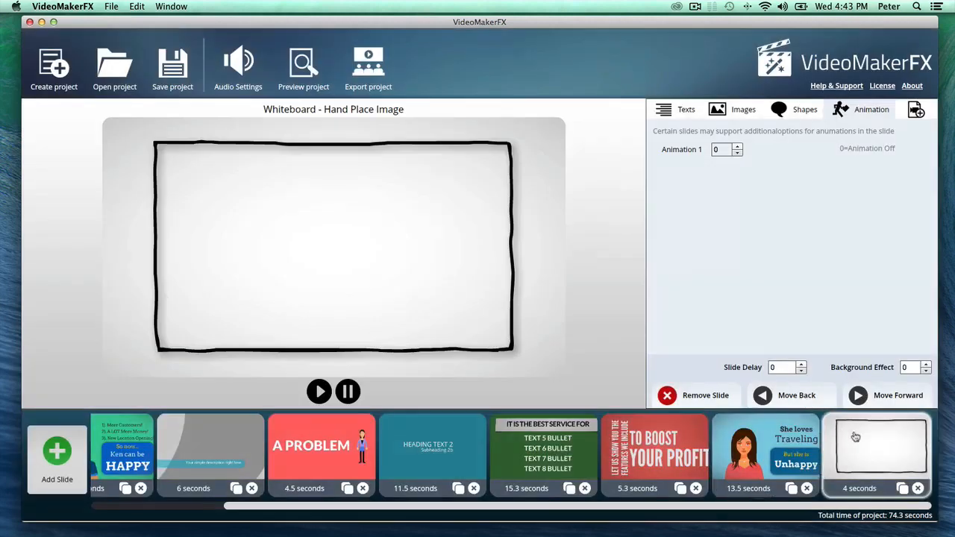
Fill Image Area 1 of the whiteboard slide with 6.jpg from the gallery's Photos category and slightly reduce the image scale
click(852, 466)
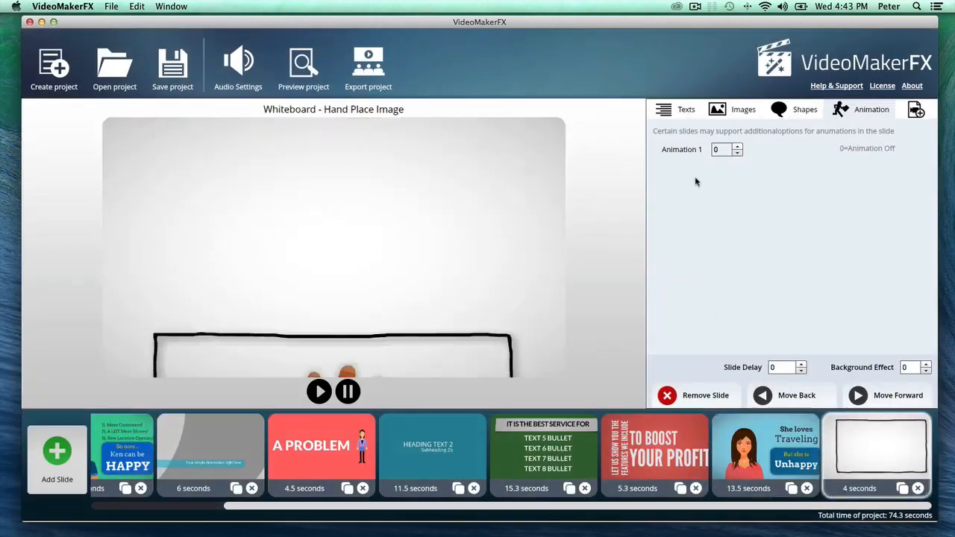
click(731, 109)
click(850, 178)
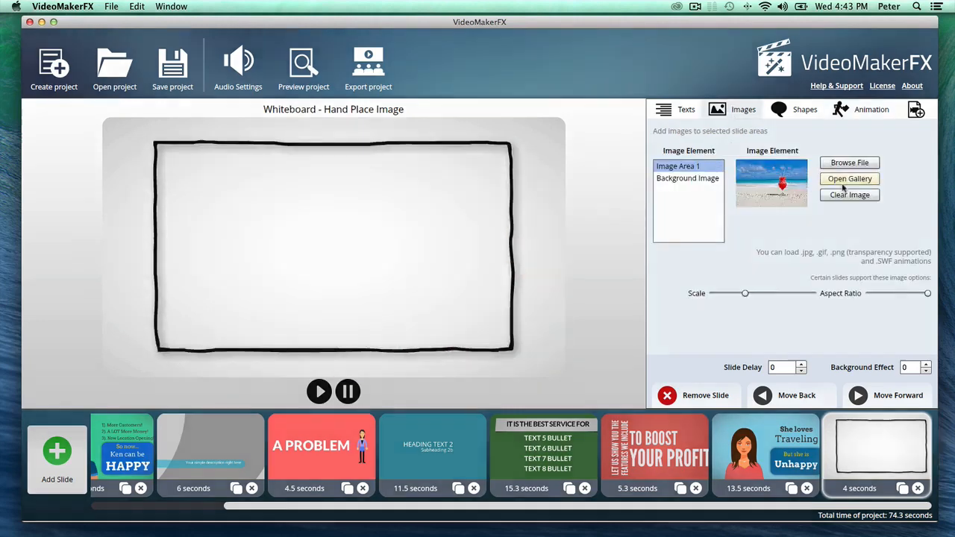
click(294, 361)
click(473, 249)
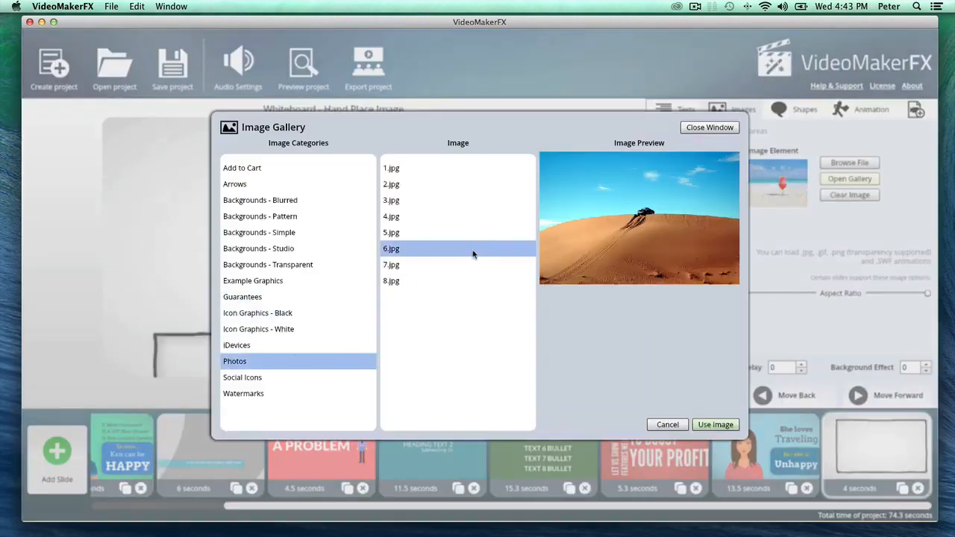
click(716, 425)
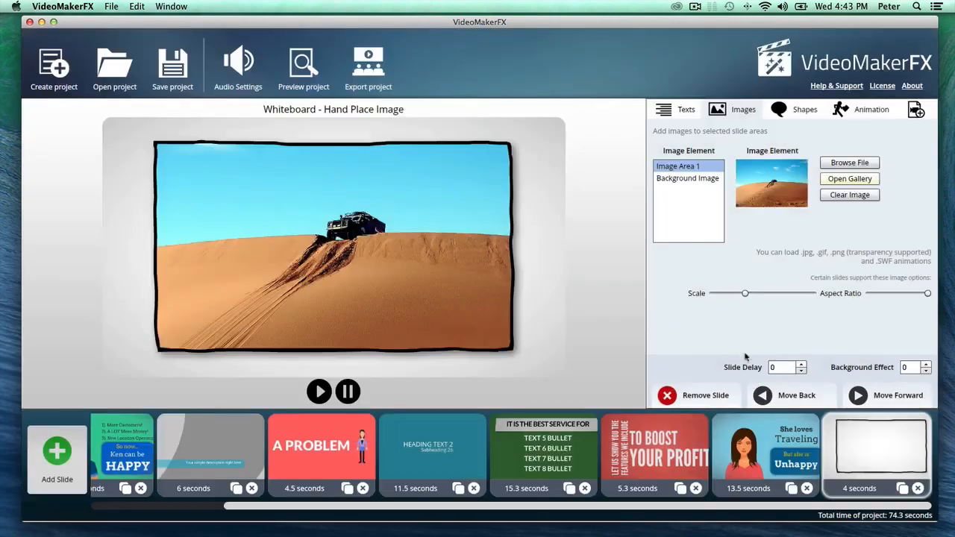
drag(744, 294, 737, 293)
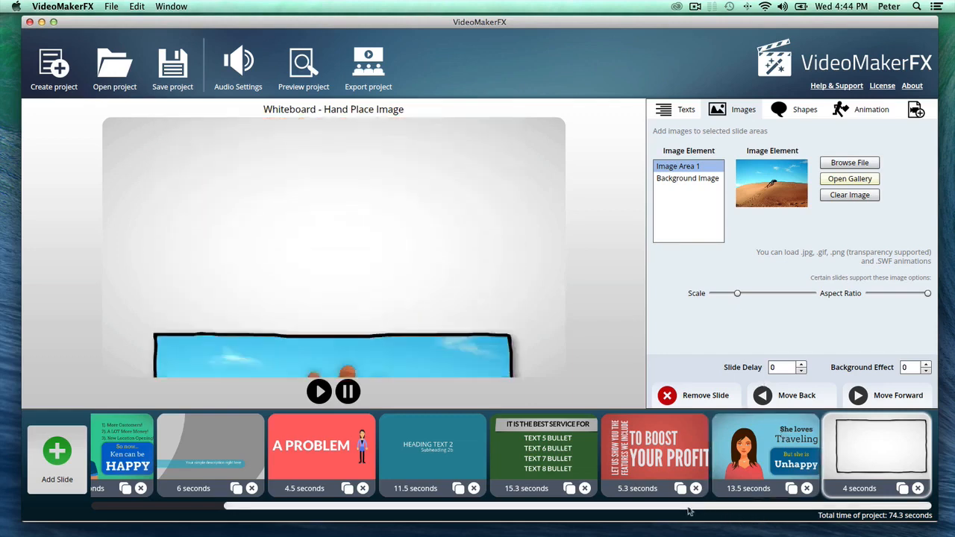
Play the Kinetic Promotion II - Text1 slide again to review its text
drag(689, 511, 726, 515)
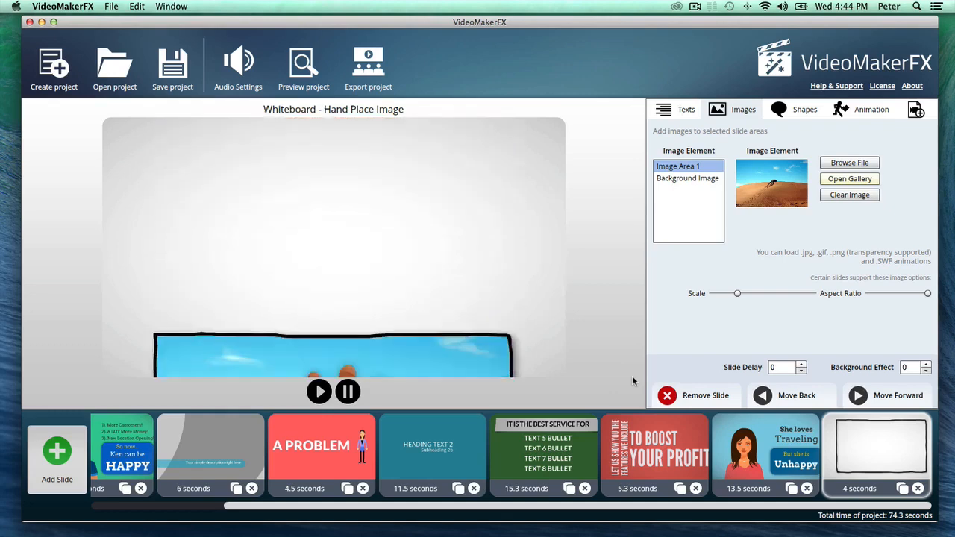
drag(616, 514, 535, 518)
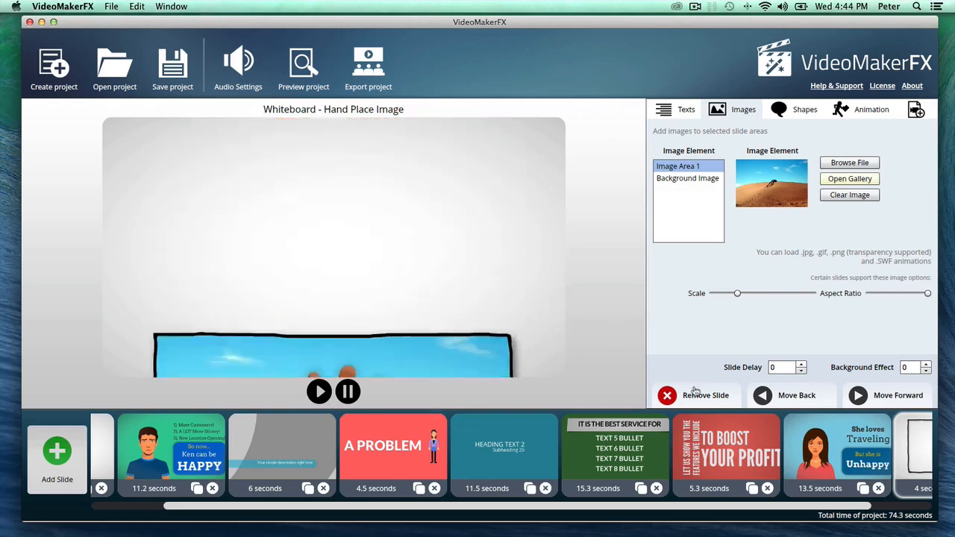
click(726, 454)
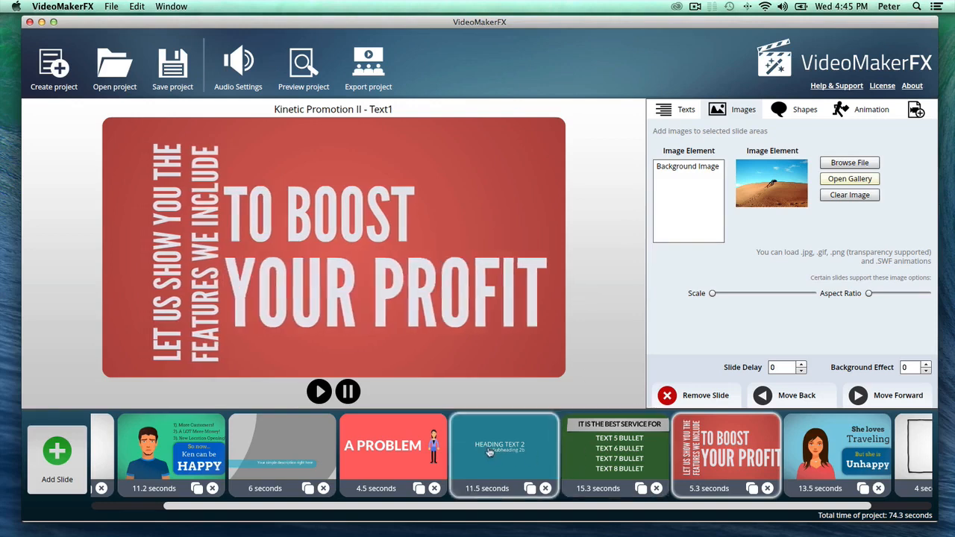
Set the Shape 4 color of the Lower Third Left slide to green
click(282, 451)
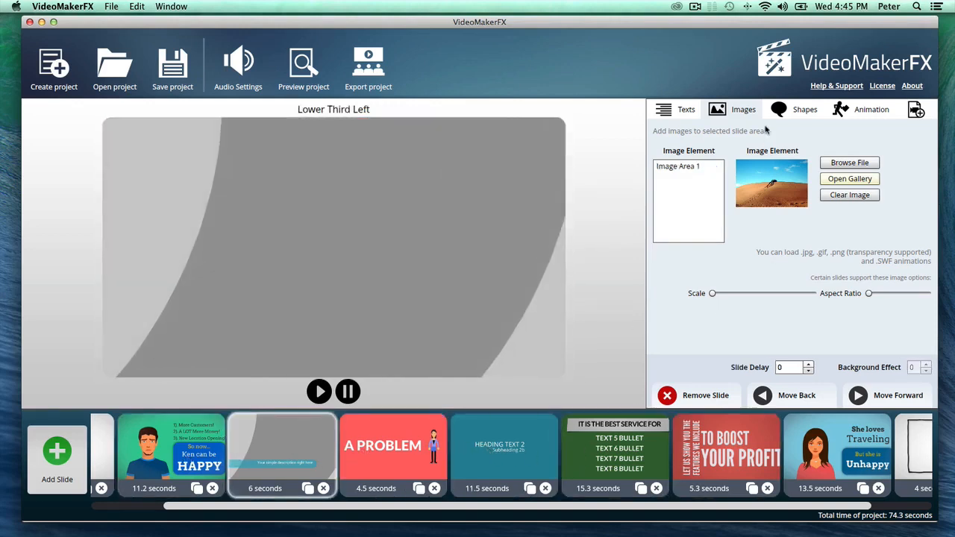
click(800, 112)
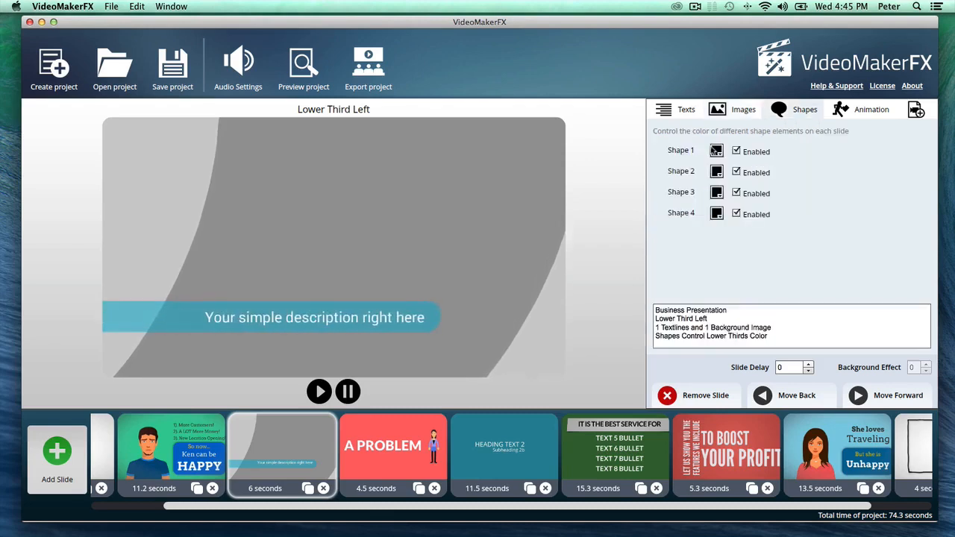
click(716, 213)
click(758, 266)
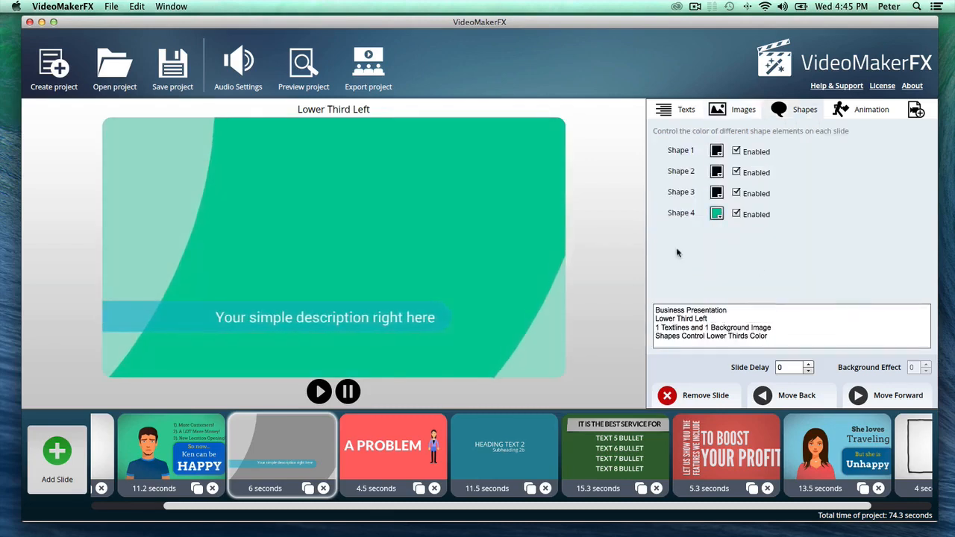
Change the font of Text Area 1 on the Lower Third Left slide to Arvo Bold
click(680, 110)
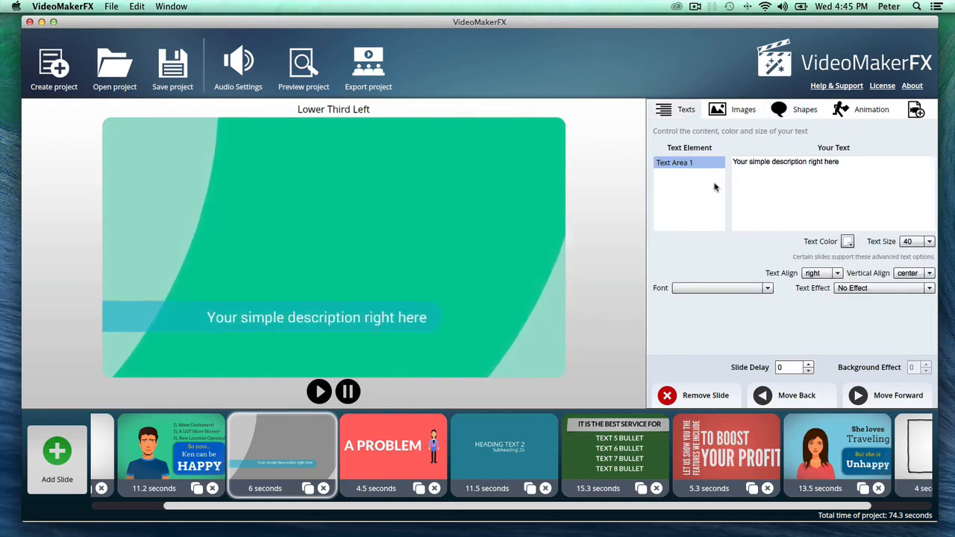
click(764, 195)
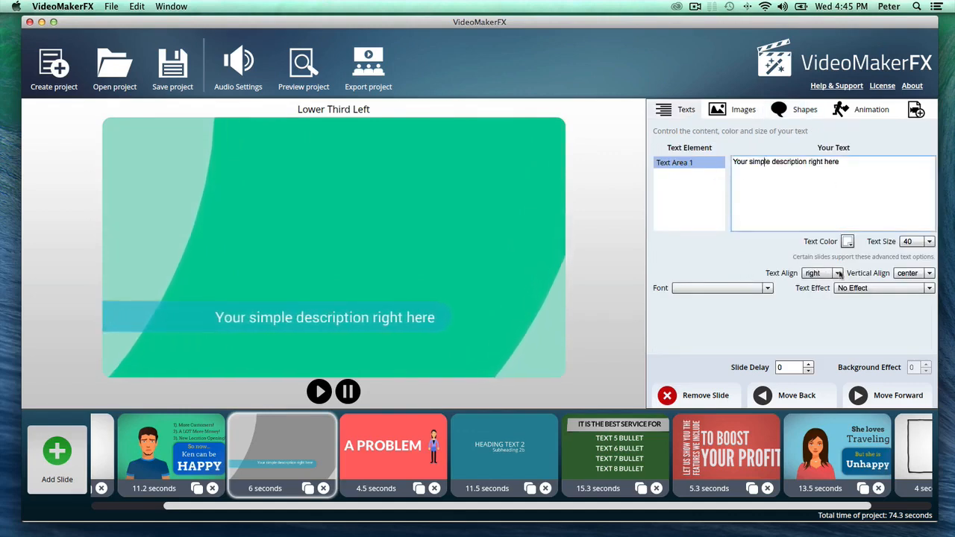
click(766, 288)
click(711, 327)
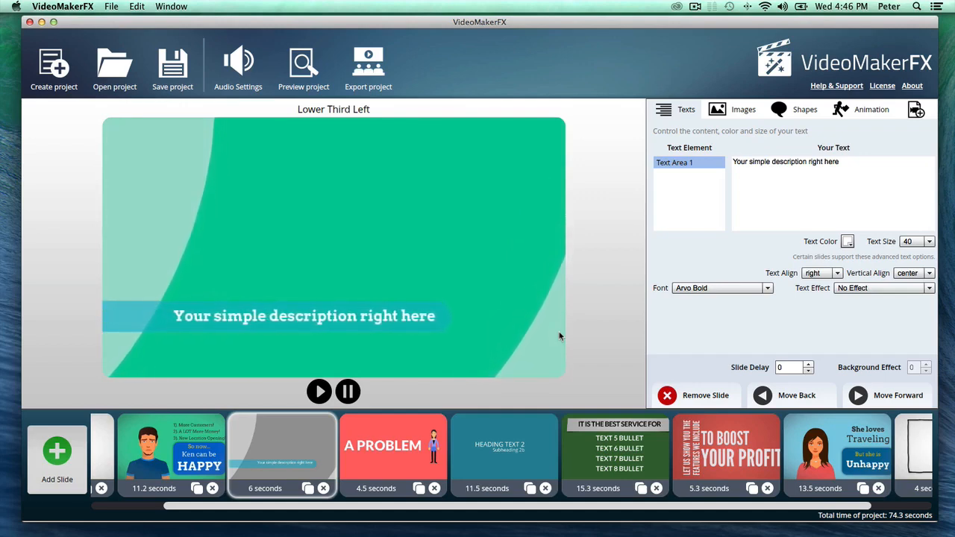
click(216, 449)
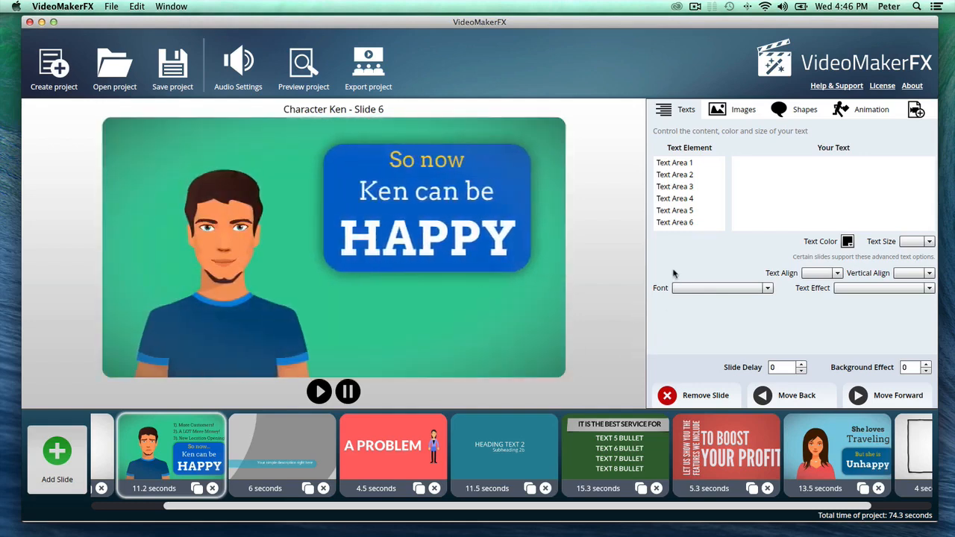
click(695, 7)
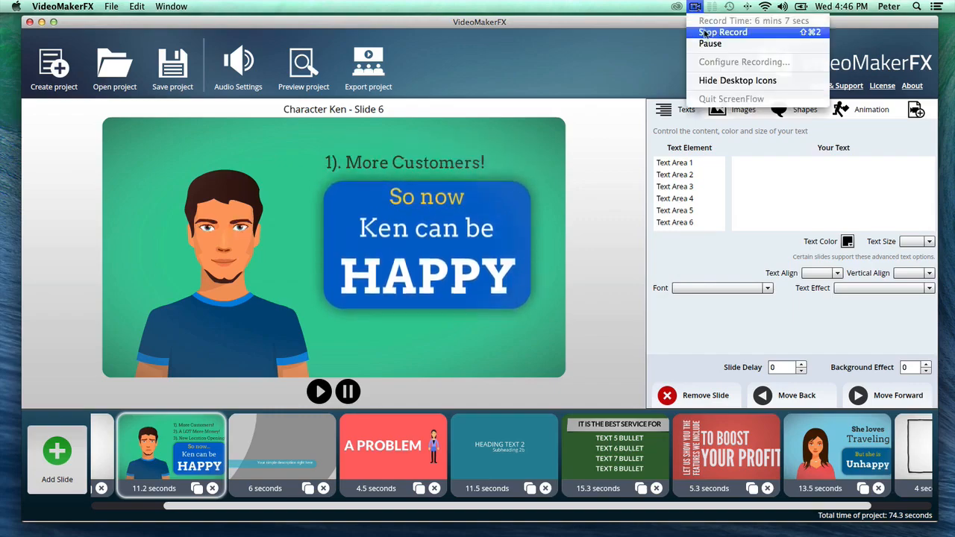